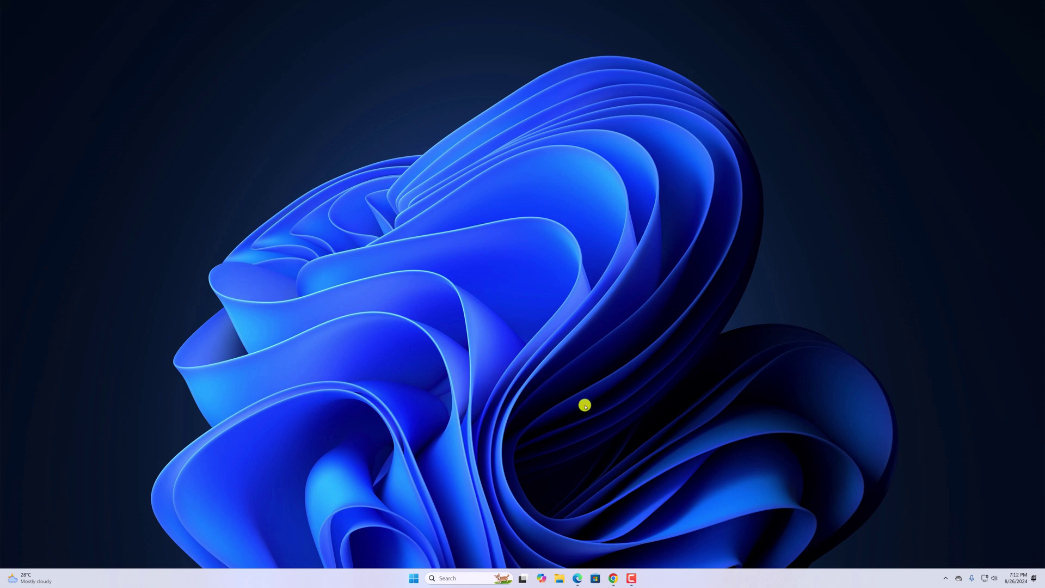
Download rufus-4.5.exe, the standard x64 release, from the Download section of rufus.ie.
click(577, 578)
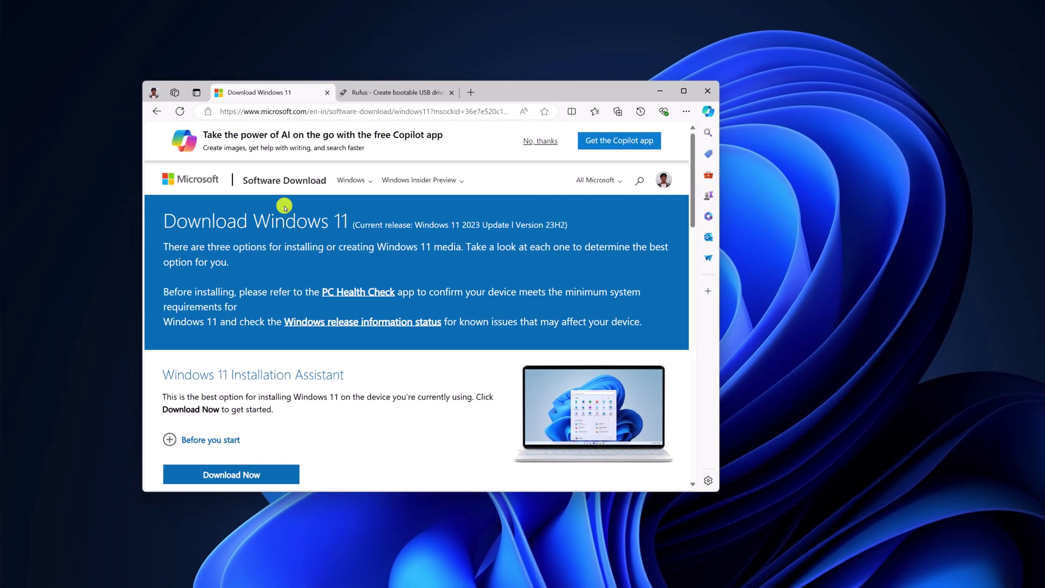
key(ctrl+Tab)
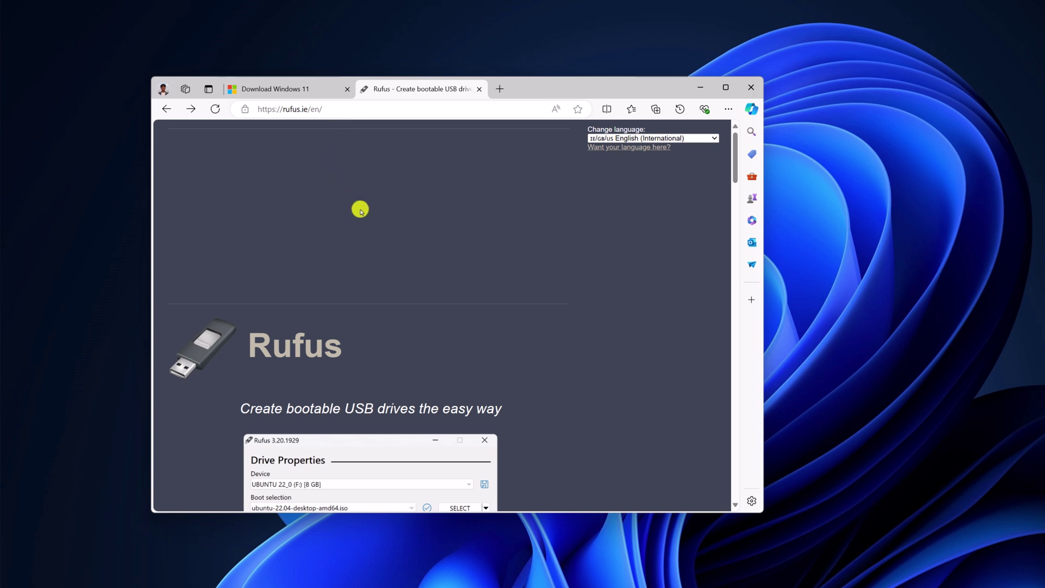
scroll(375, 212, down, 5)
scroll(389, 217, down, 6)
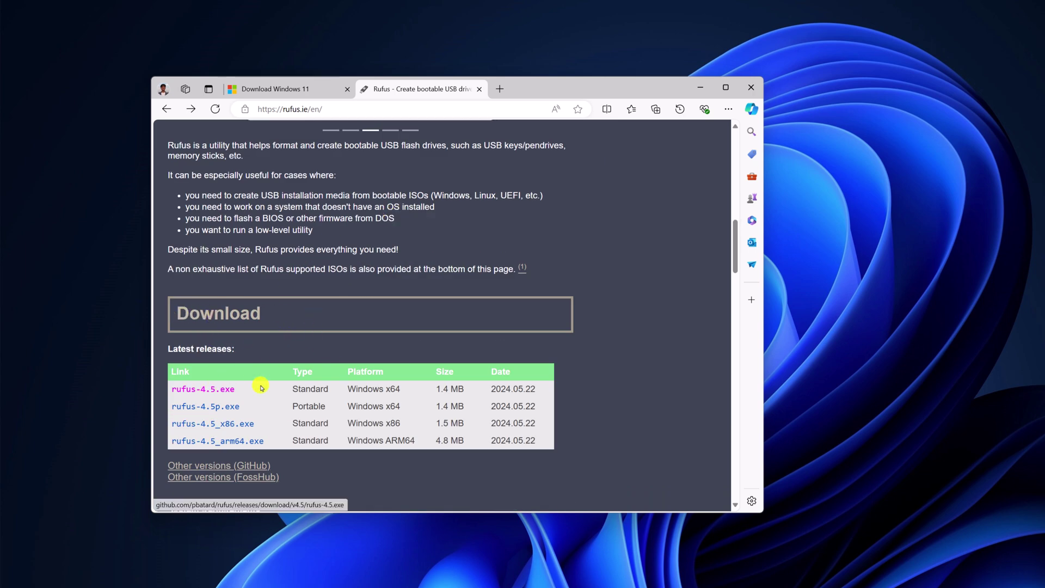
click(215, 390)
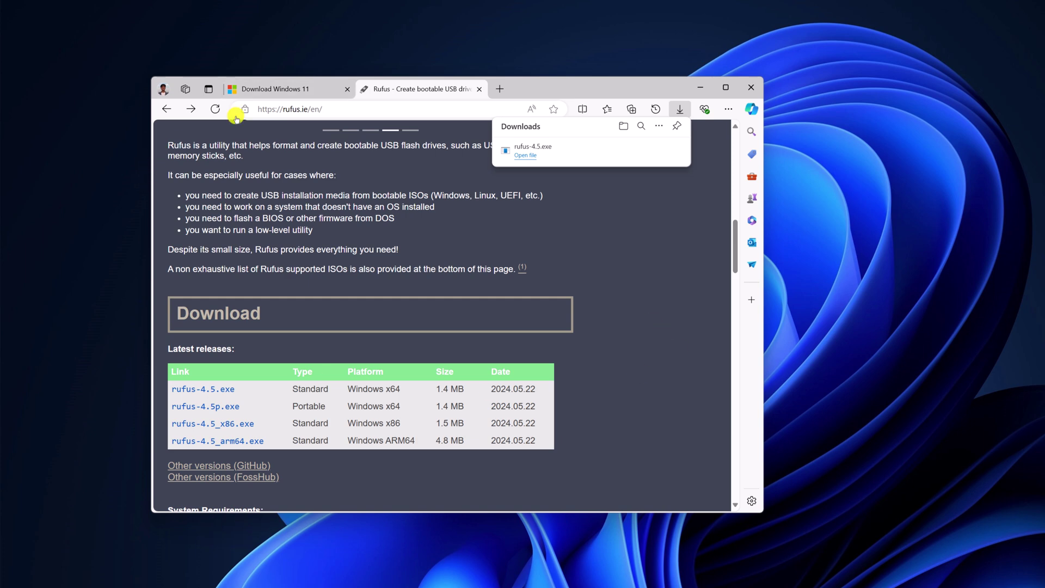
Select Windows 11 (multi-edition ISO) on the Download Windows 11 page.
click(266, 90)
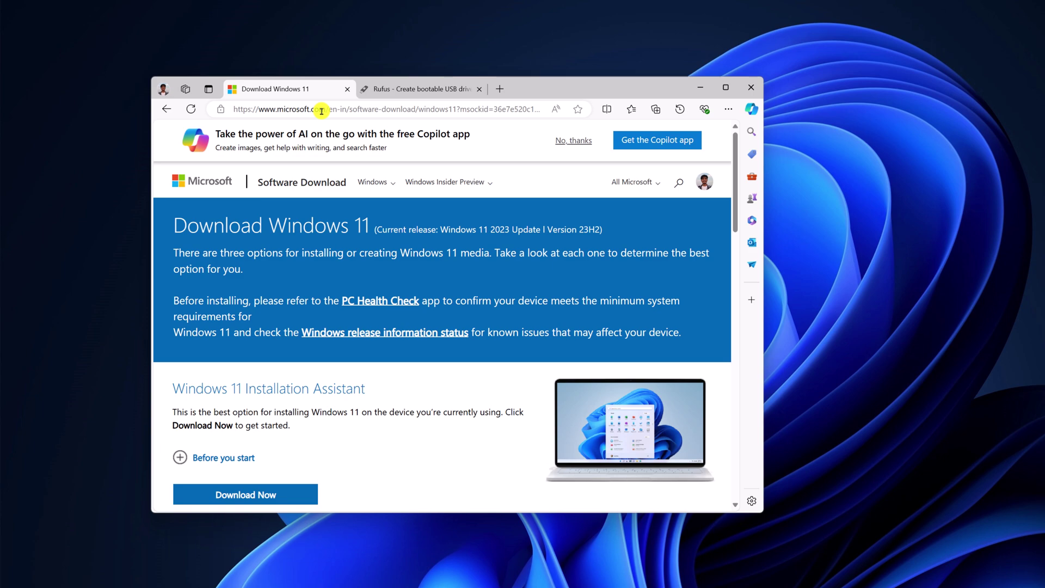
scroll(341, 303, down, 2)
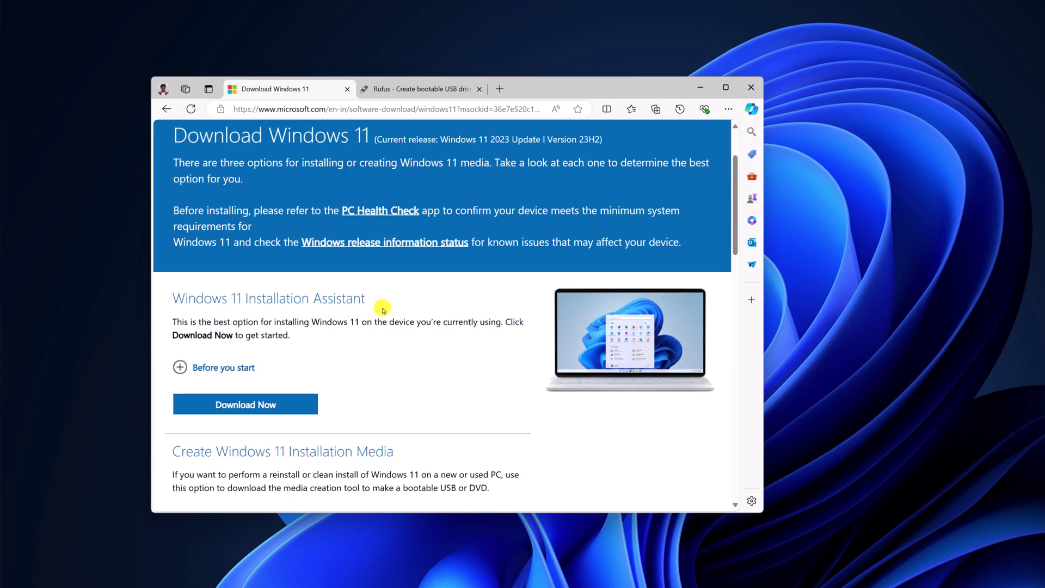
scroll(401, 284, up, 2)
scroll(412, 280, down, 2)
scroll(412, 281, down, 3)
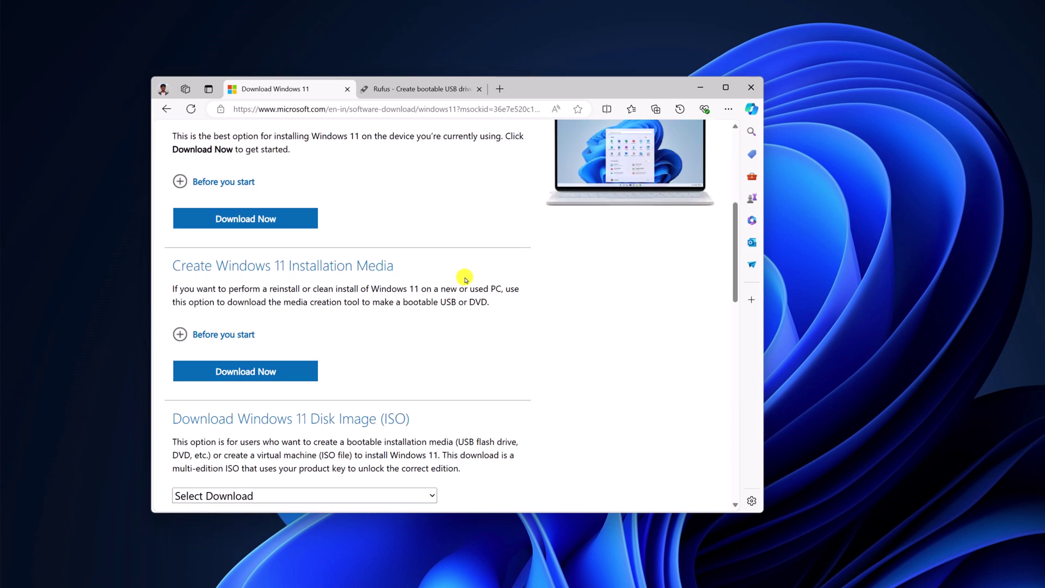
scroll(466, 275, down, 2)
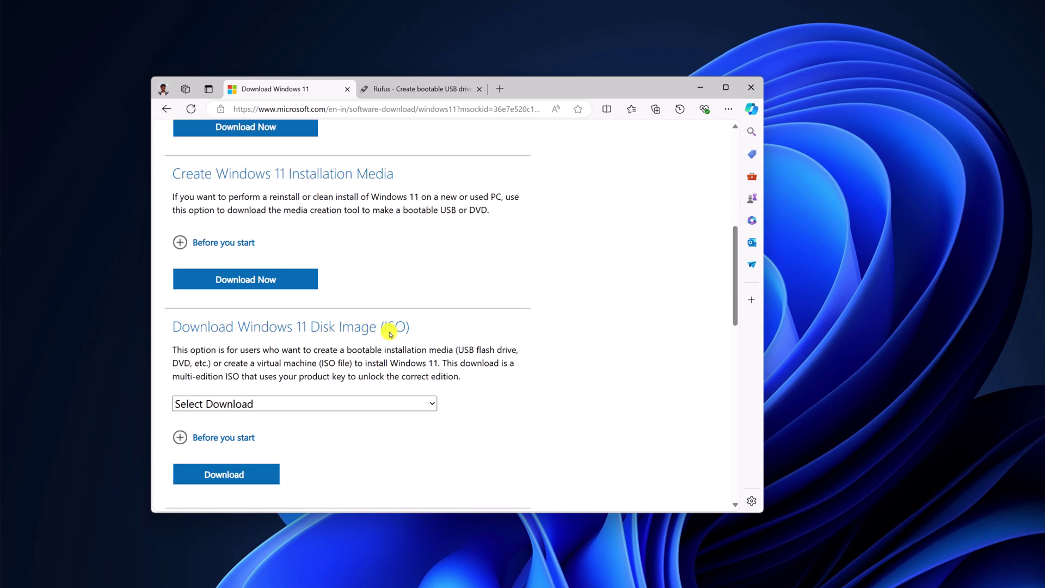
click(426, 403)
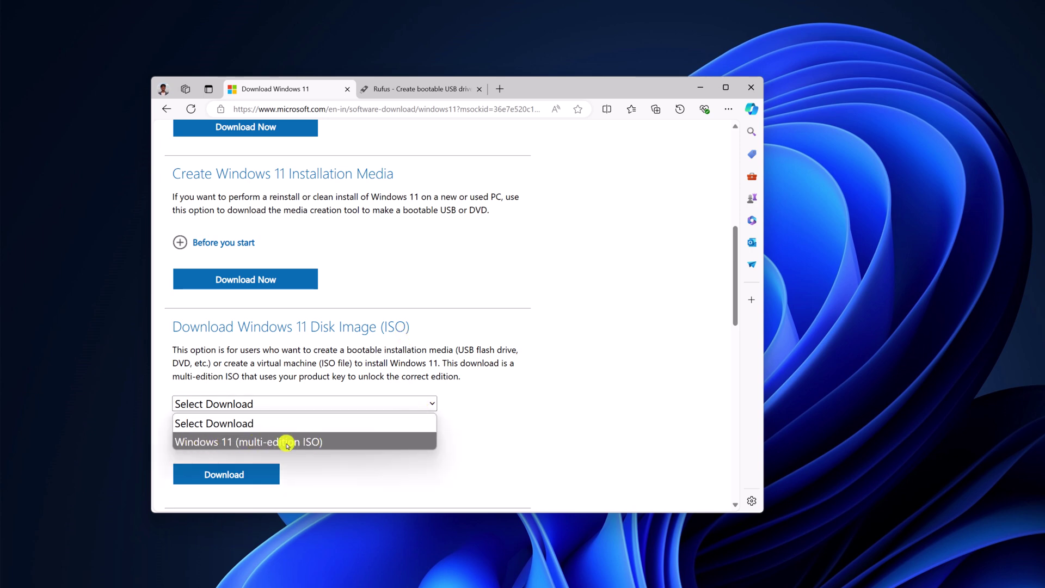
click(343, 443)
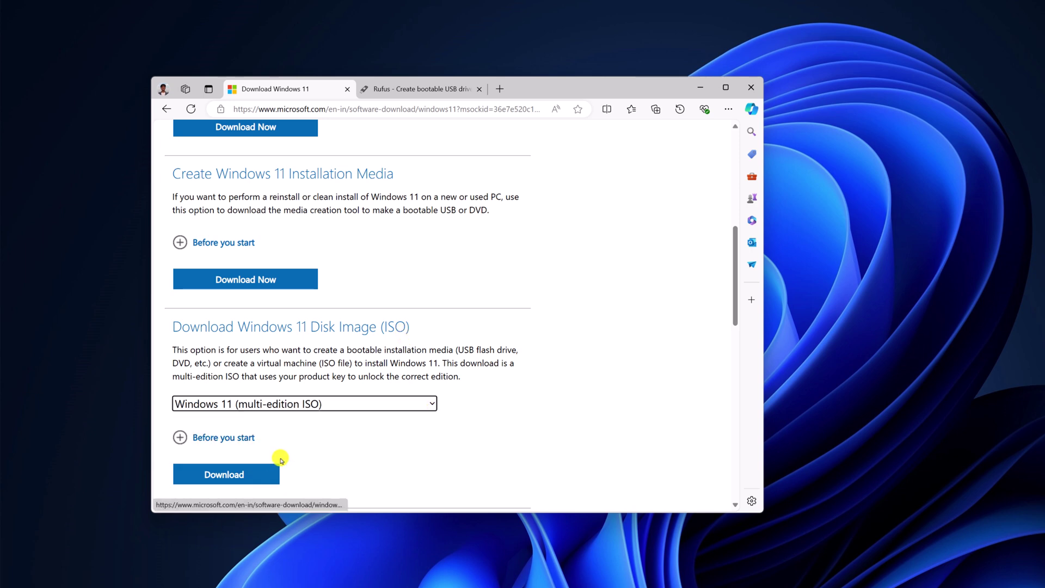
Request the ISO download with English (United States) as the product language.
scroll(272, 446, down, 2)
click(247, 388)
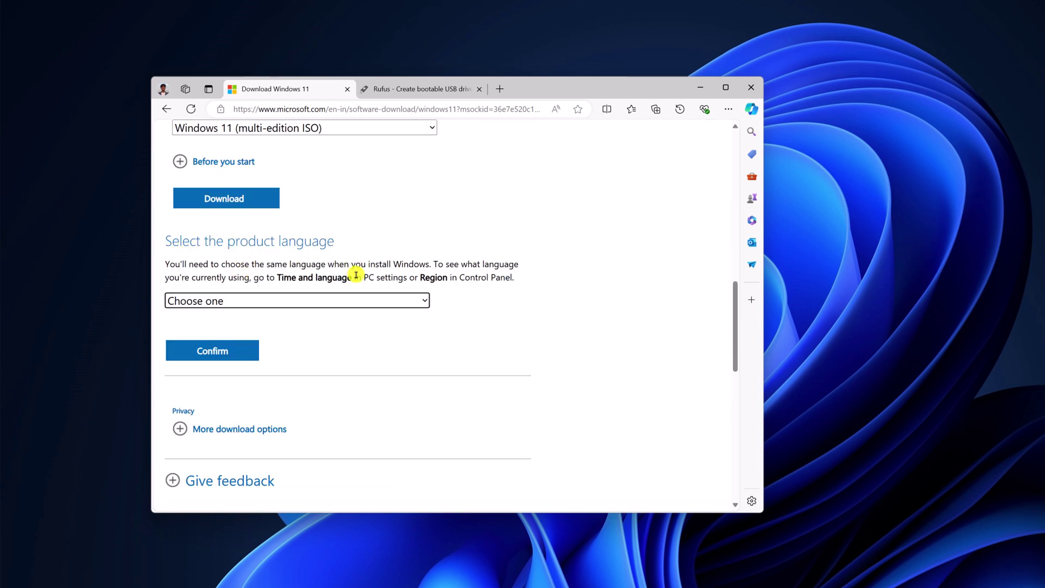
click(417, 301)
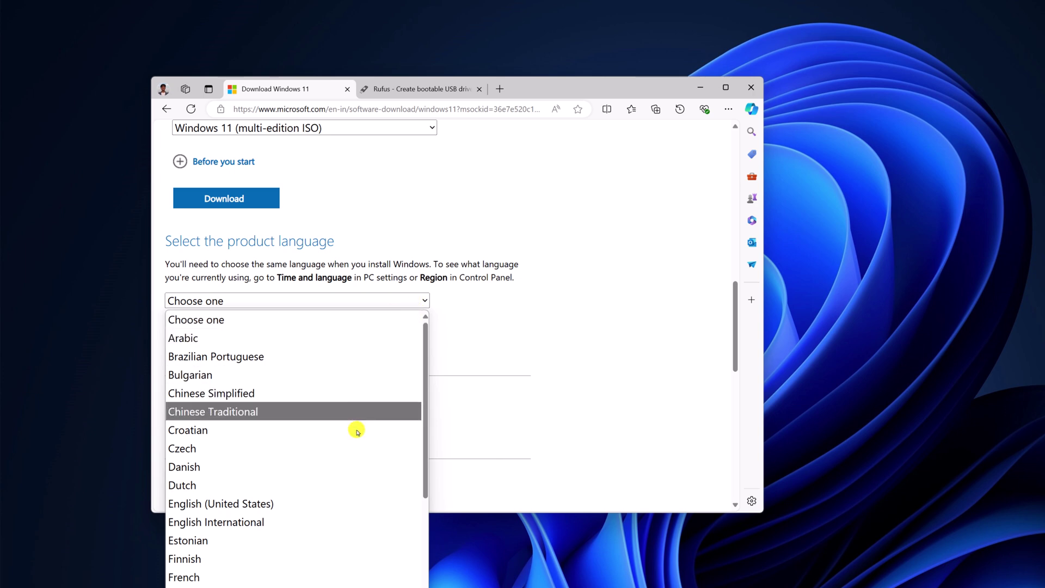
click(334, 503)
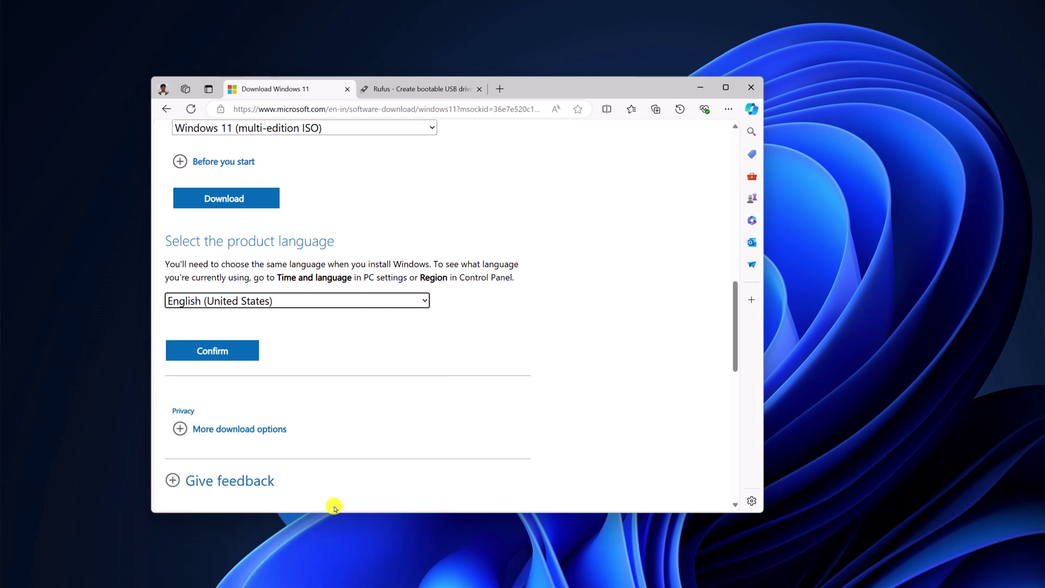
click(231, 348)
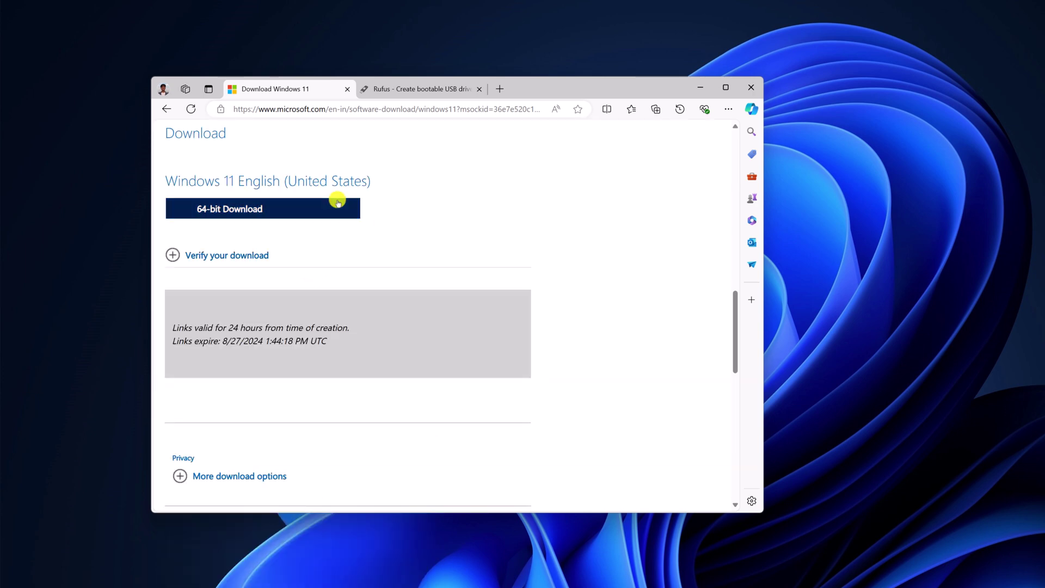
Download the 64-bit Win11_23H2_English_x64v2.iso file.
click(285, 216)
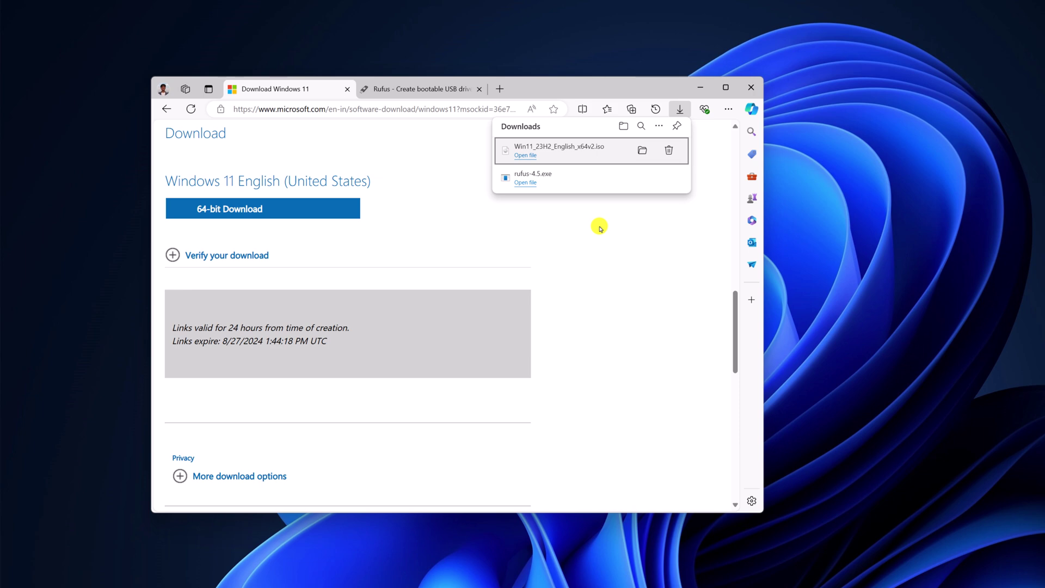
Run rufus-4.5.exe from the downloads, minimize Edge, and allow Rufus online update checks.
click(532, 185)
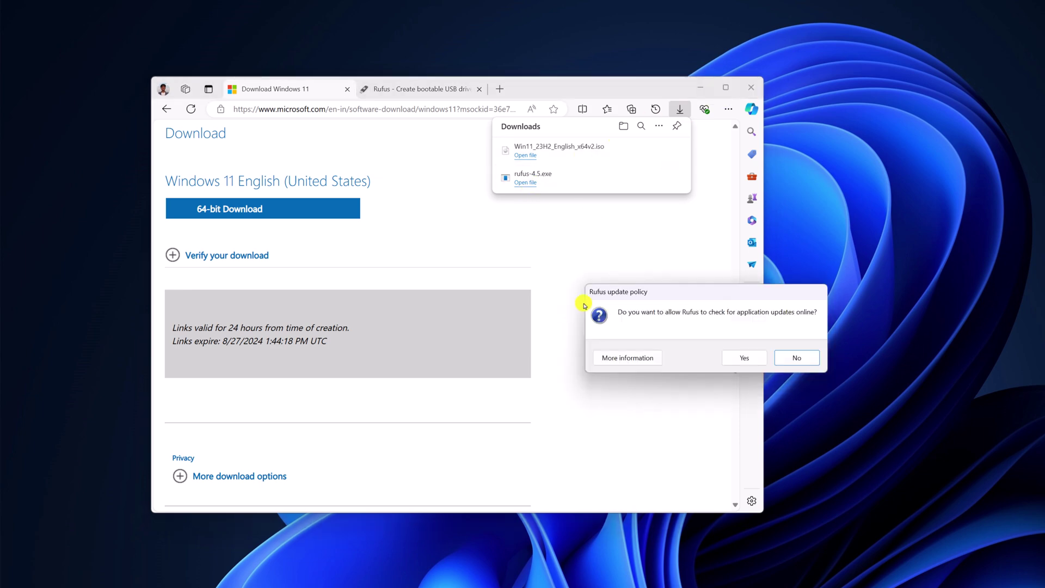
click(700, 87)
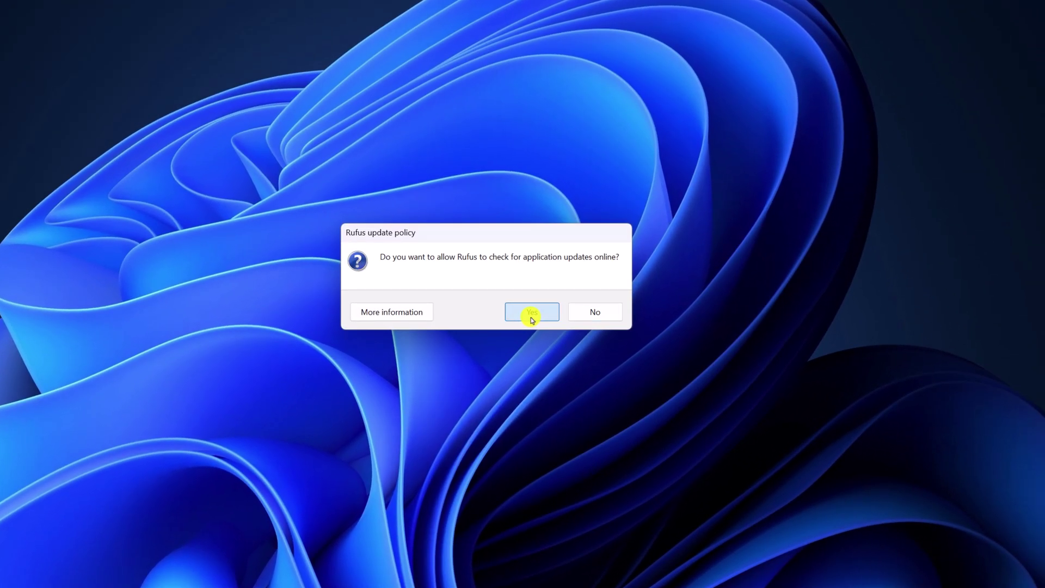
click(686, 345)
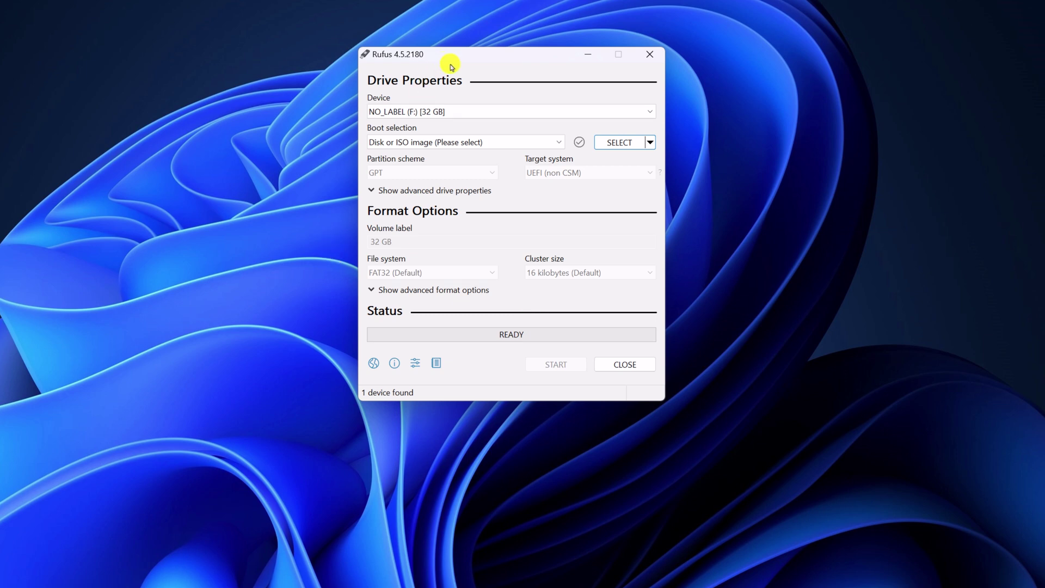
Keep NO_LABEL (F:) [32 GB] as the device and load Win11_23H2_English_x64v2.iso from Downloads.
click(465, 110)
click(460, 126)
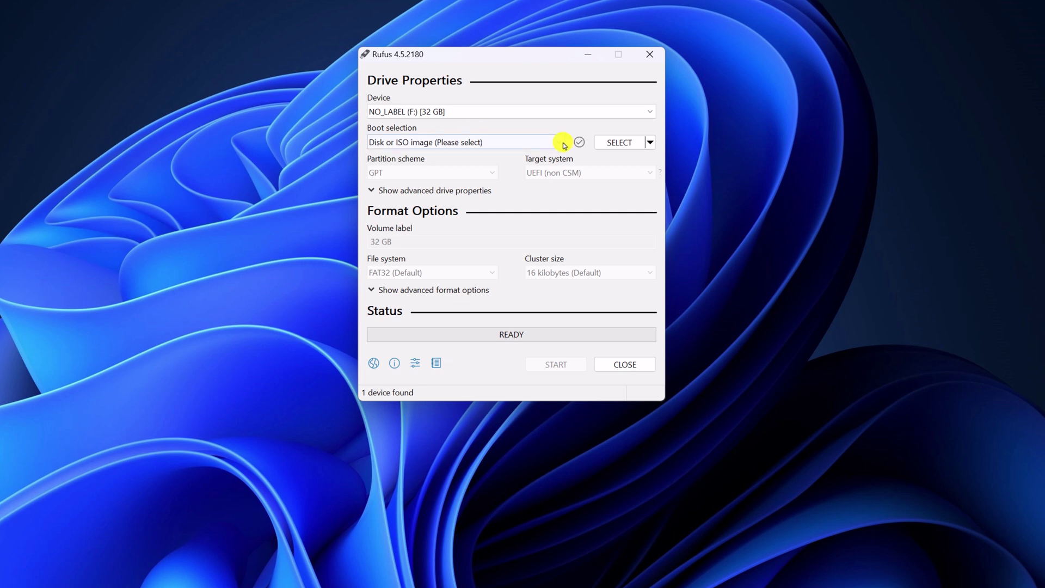
click(618, 142)
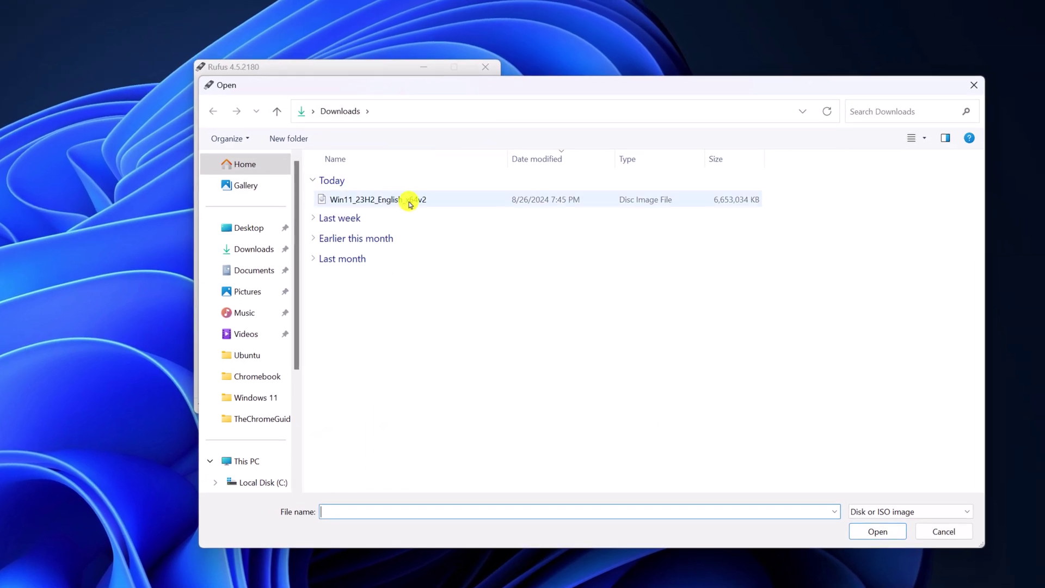
click(409, 205)
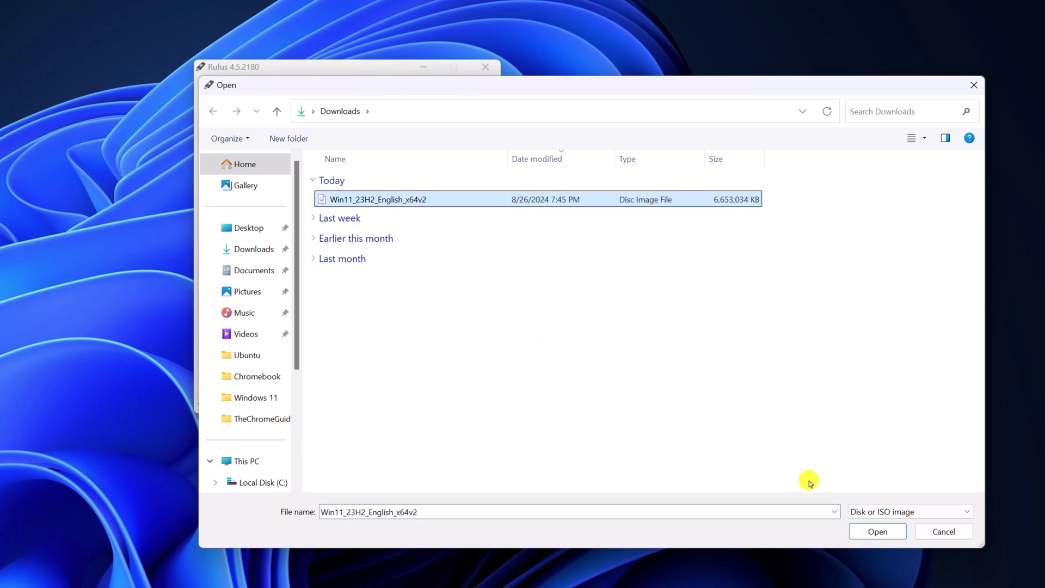
click(877, 531)
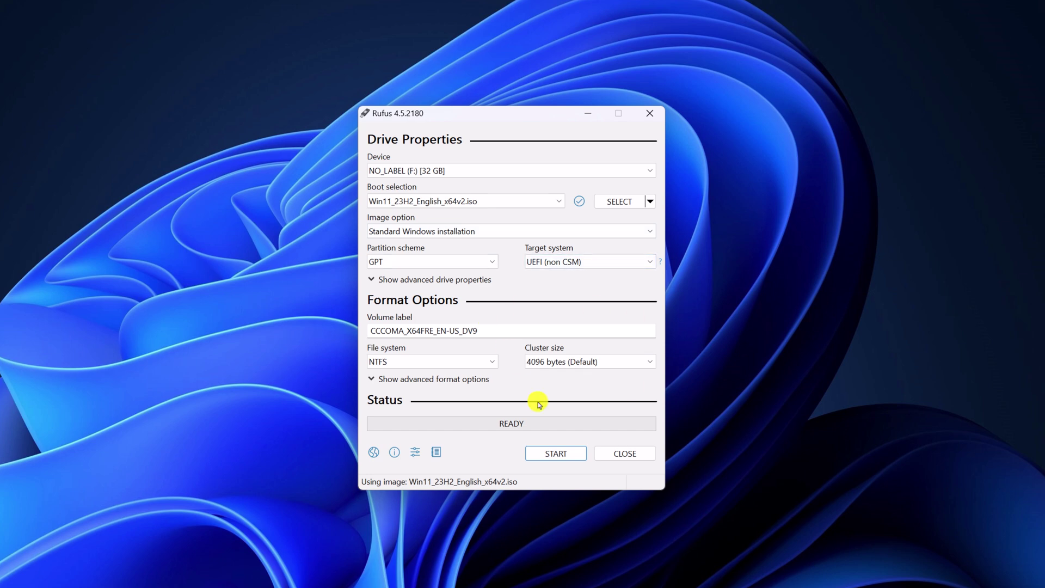
Start writing with both Windows User Experience 'Remove requirement' options left ticked.
click(555, 457)
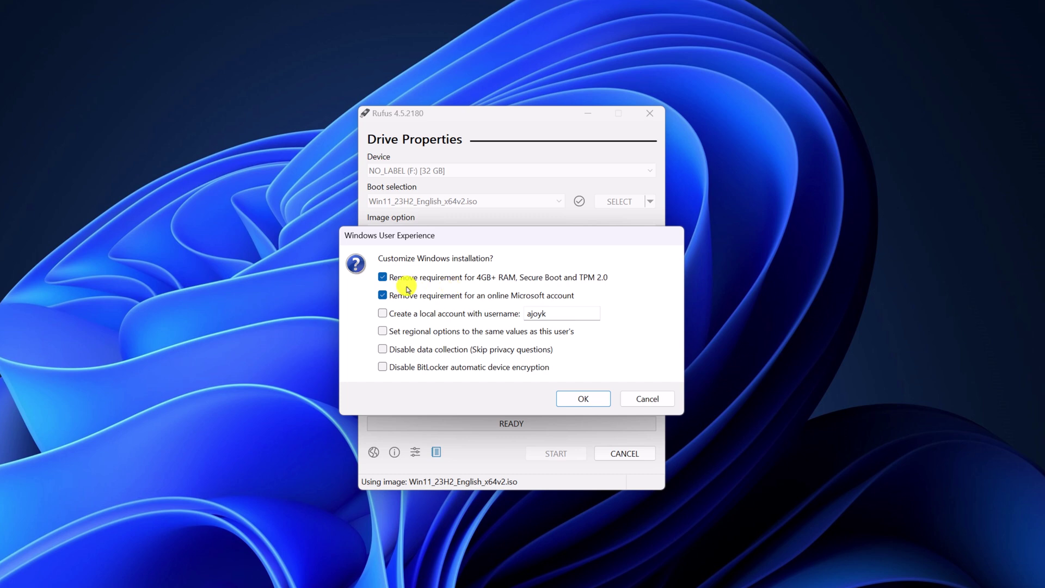
click(382, 297)
click(382, 296)
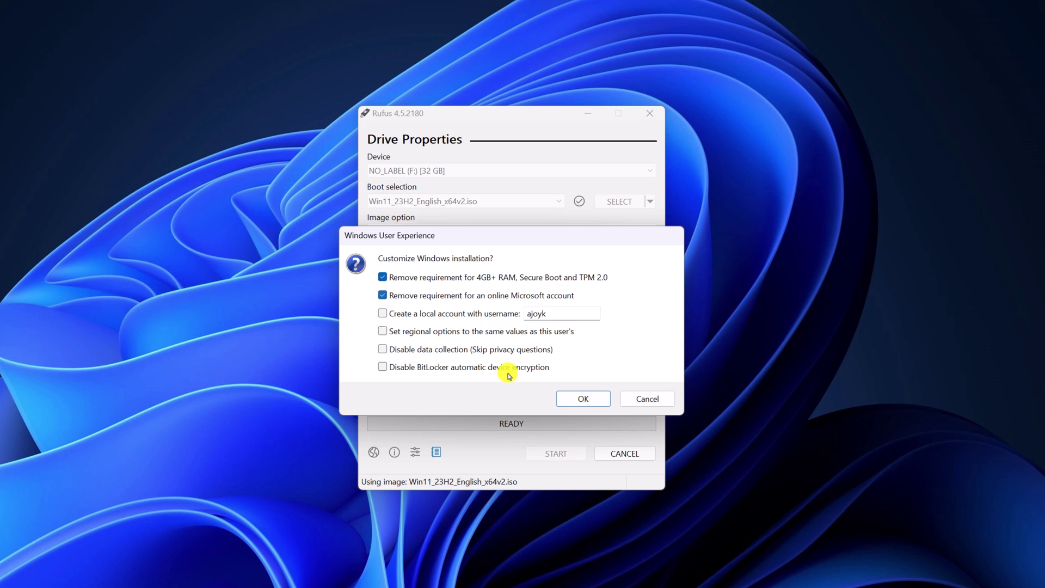
click(565, 400)
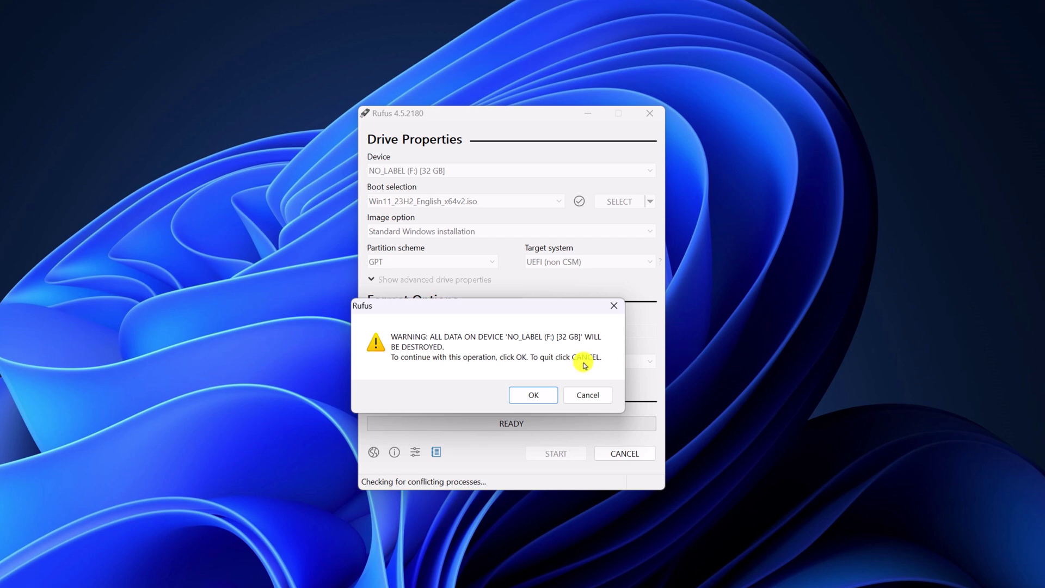
Accept erasing drive F:, let the write reach READY, and close Rufus.
click(533, 394)
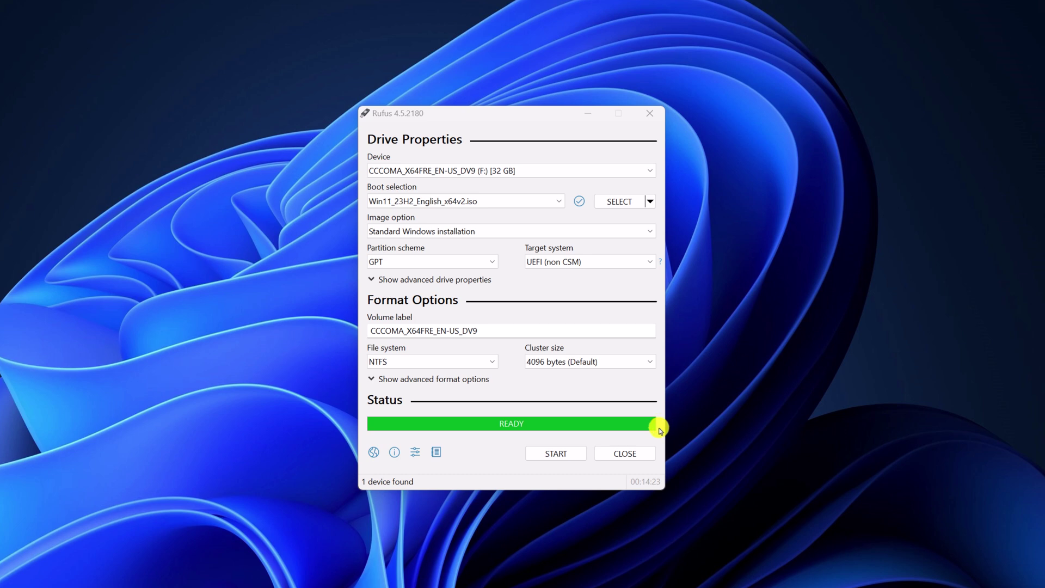
click(642, 452)
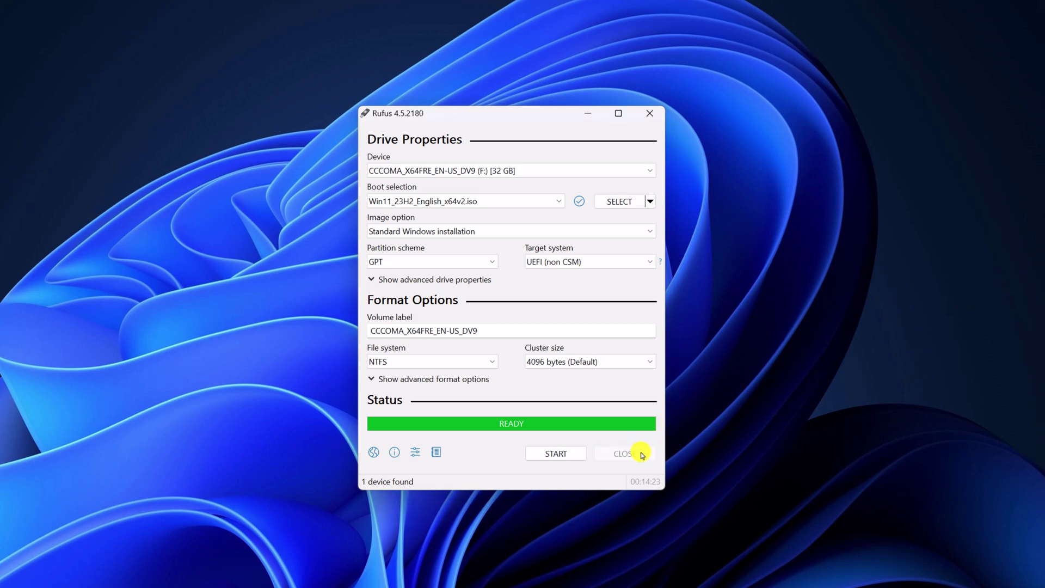